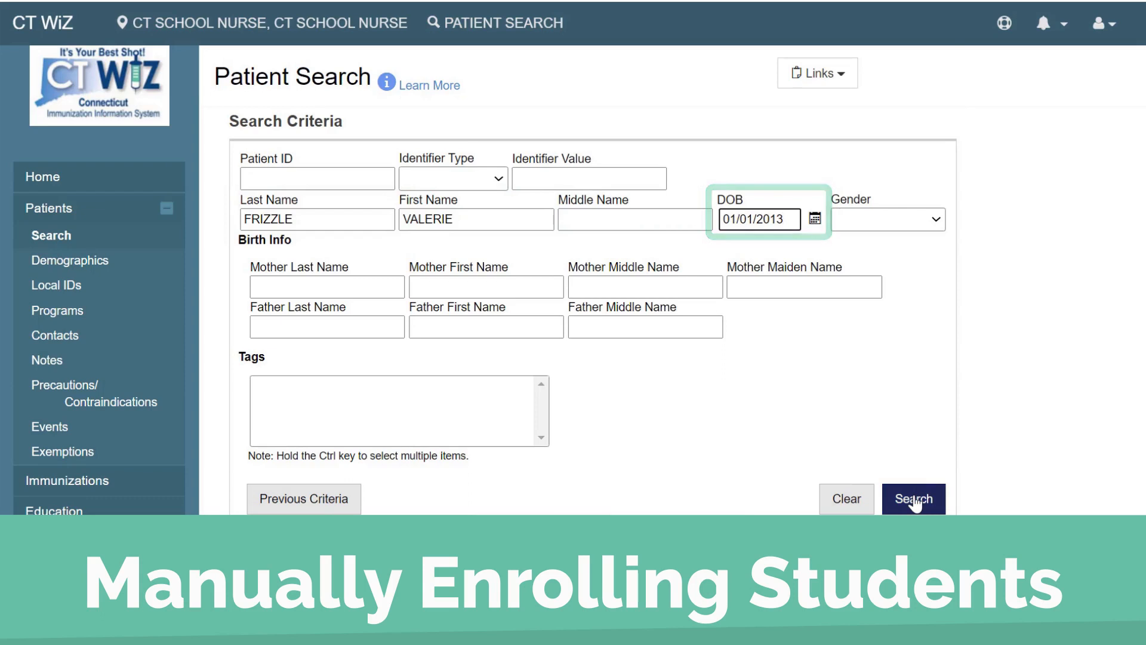
# - Search for the patient using the entered criteria and open her Education record from the result's actions
pyautogui.click(915, 499)
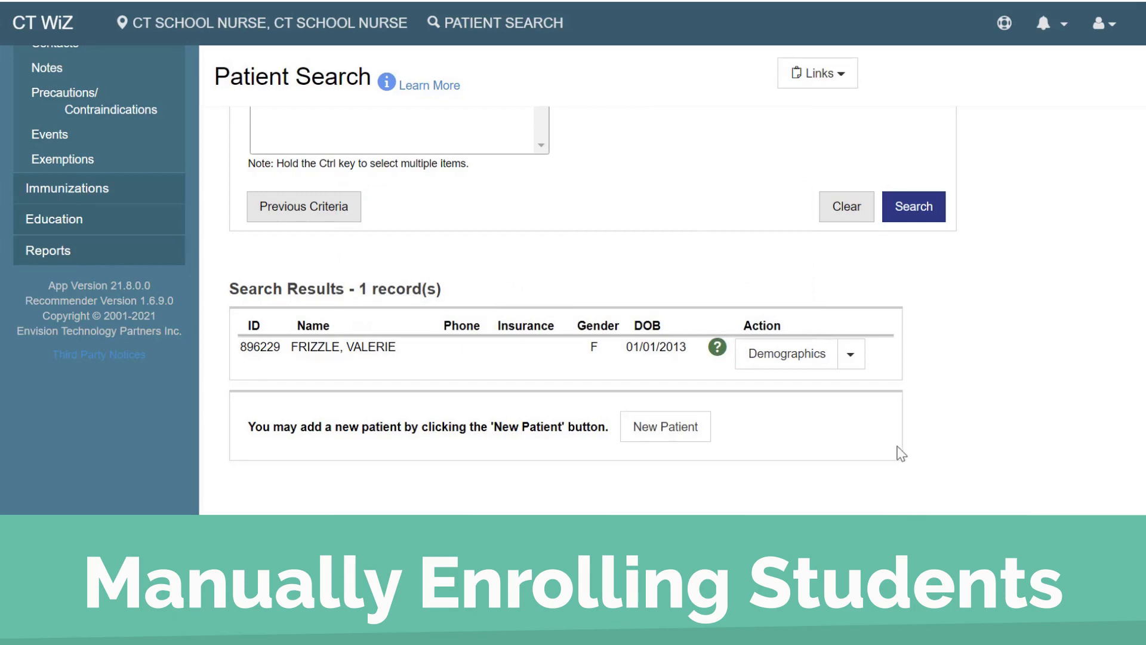
pyautogui.click(851, 356)
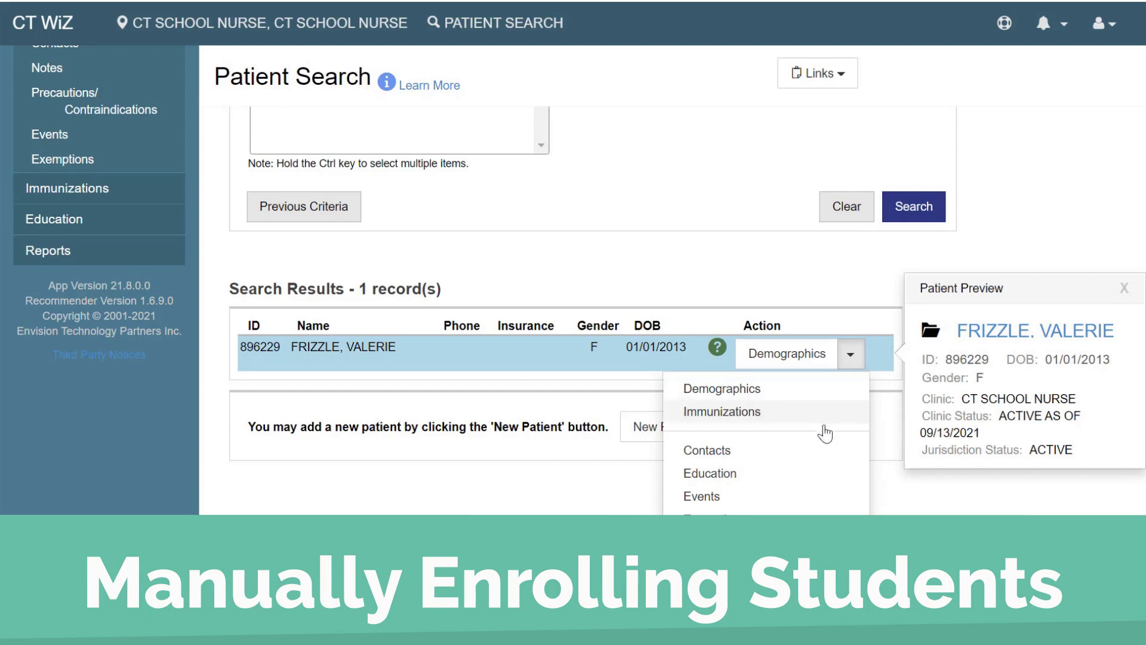
pyautogui.click(818, 485)
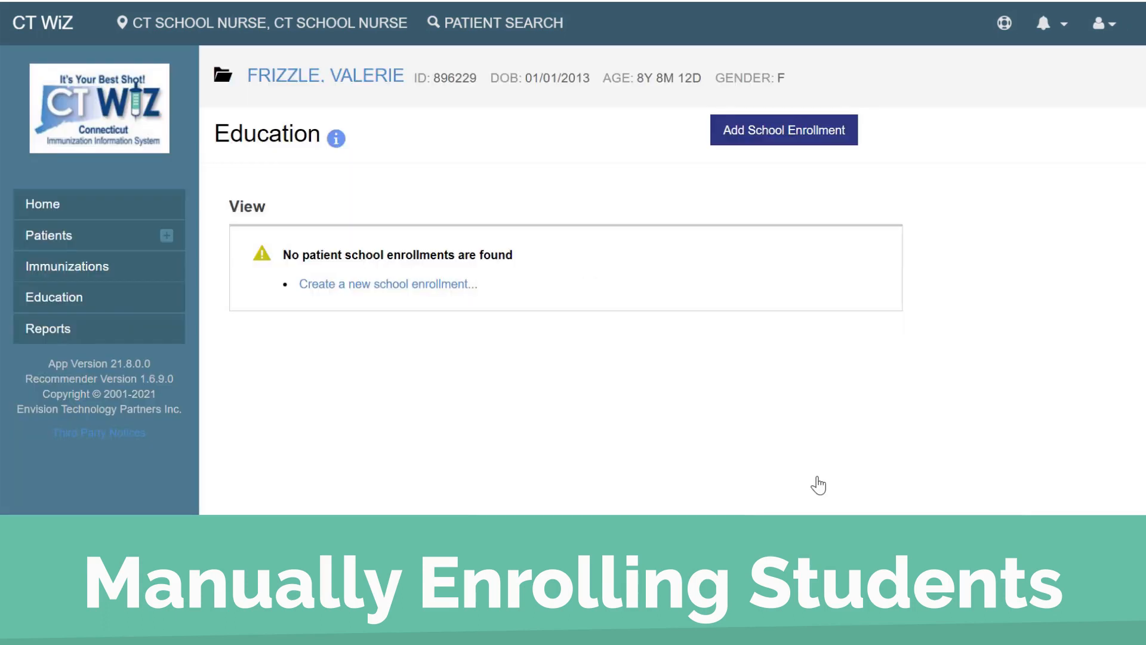
# - Add a new school enrollment with enrollment date 09/01/2021 and create it
pyautogui.click(815, 136)
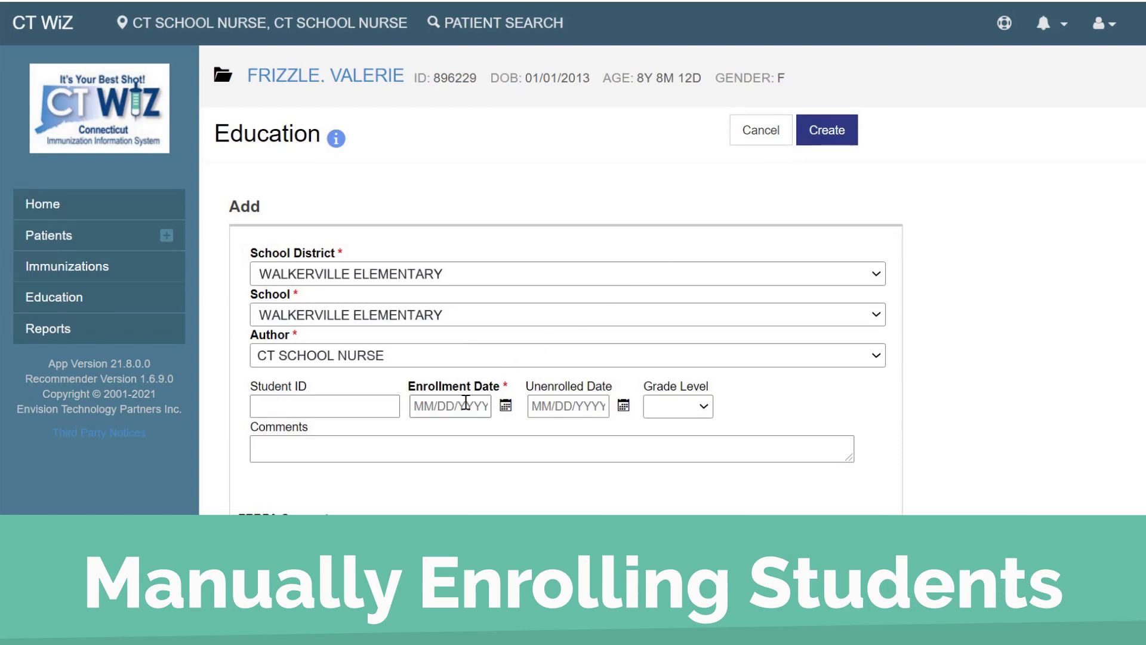
pyautogui.click(447, 406)
pyautogui.write('09/01/2')
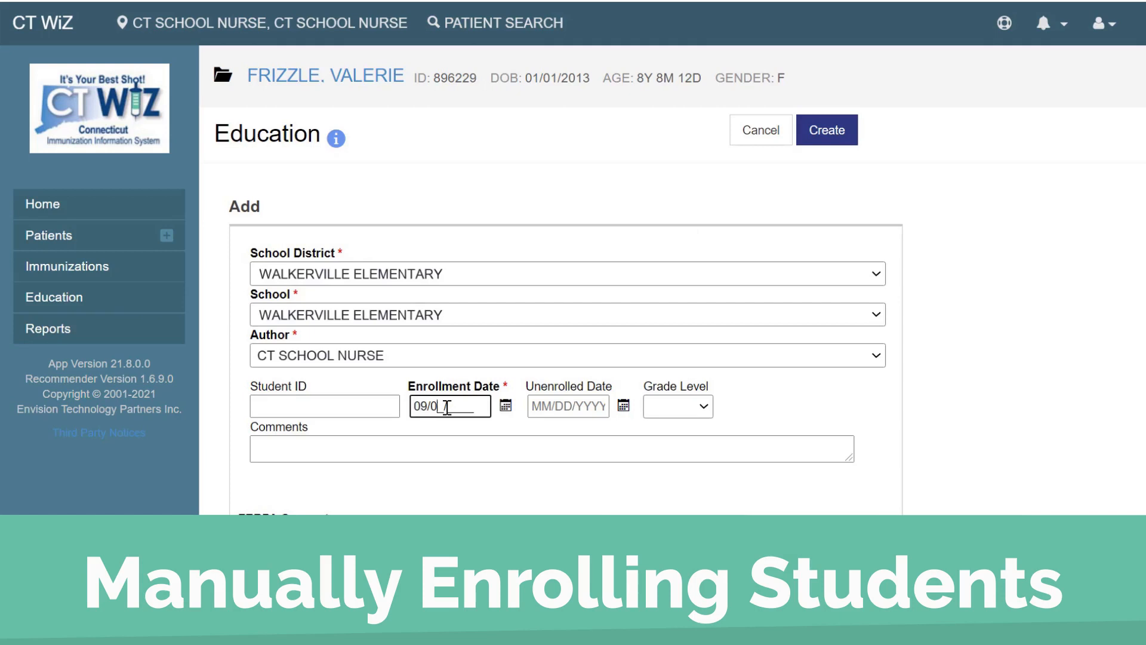
pyautogui.write('021')
pyautogui.click(825, 129)
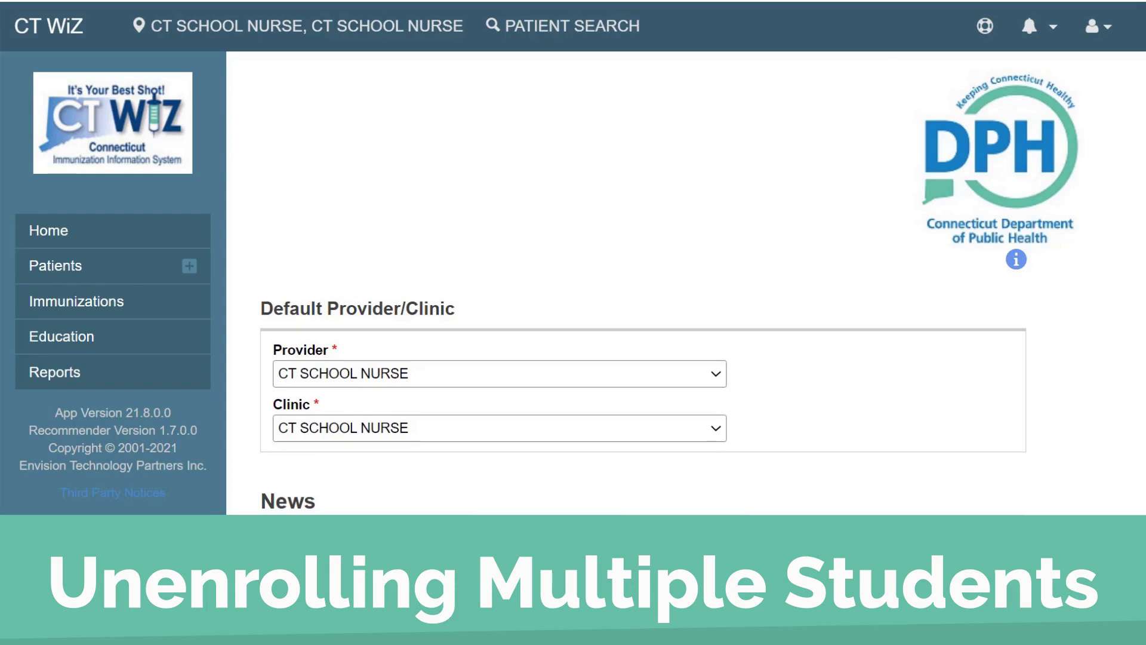
# - Open the Student Unenrollment report from the school nurse reports
pyautogui.click(63, 372)
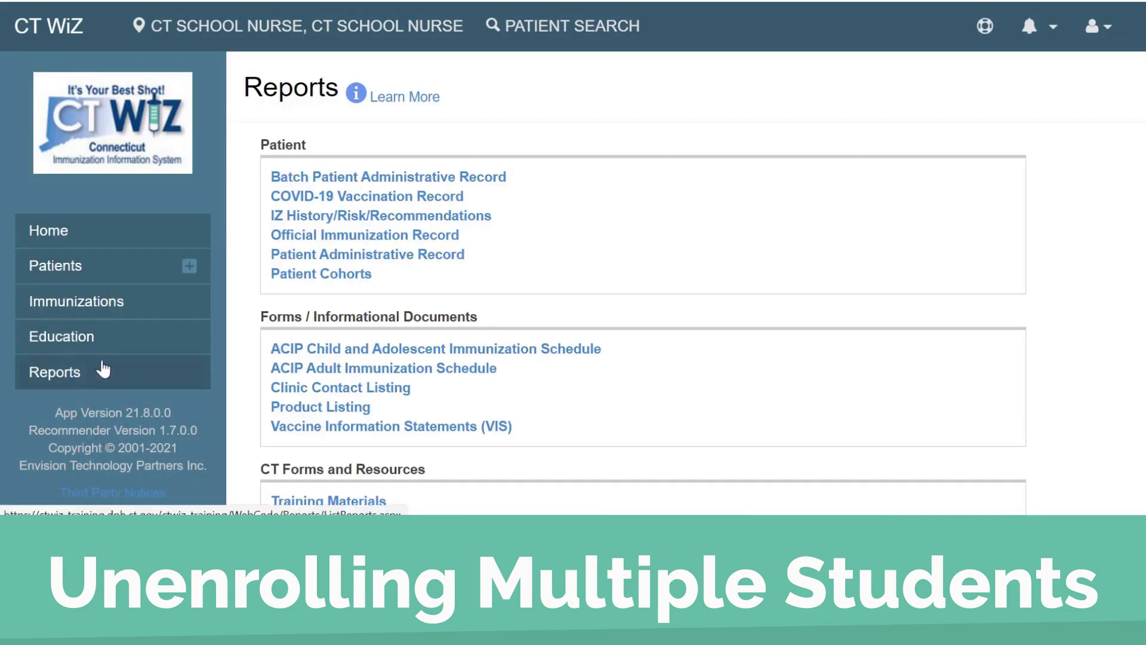
pyautogui.scroll(-7, 1099, 234)
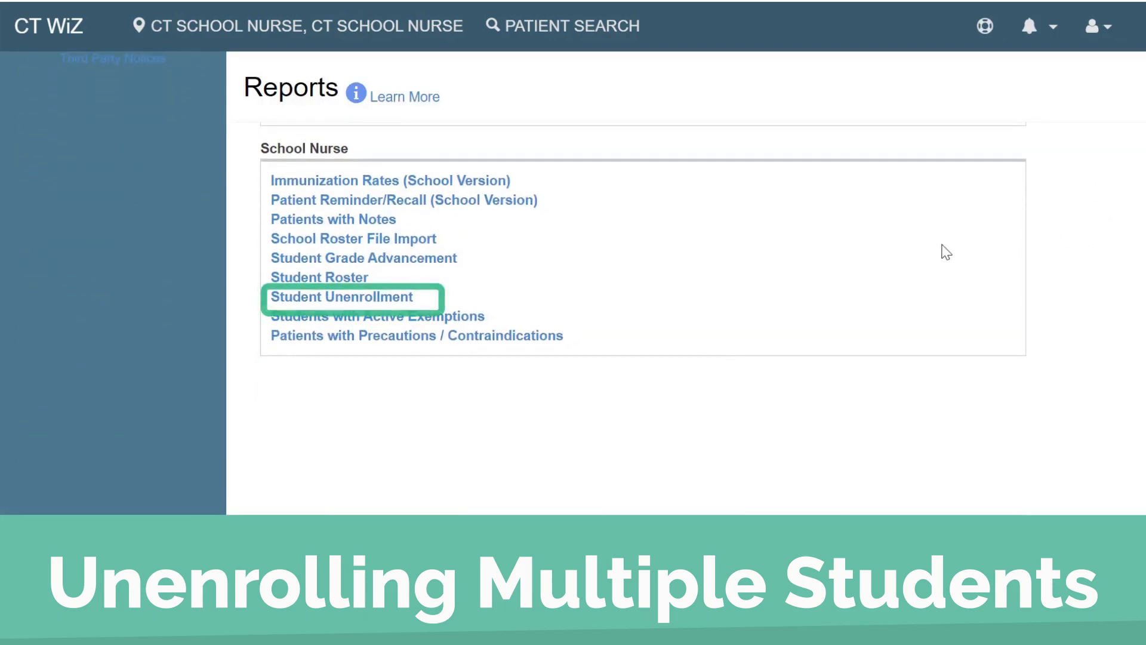
pyautogui.click(408, 307)
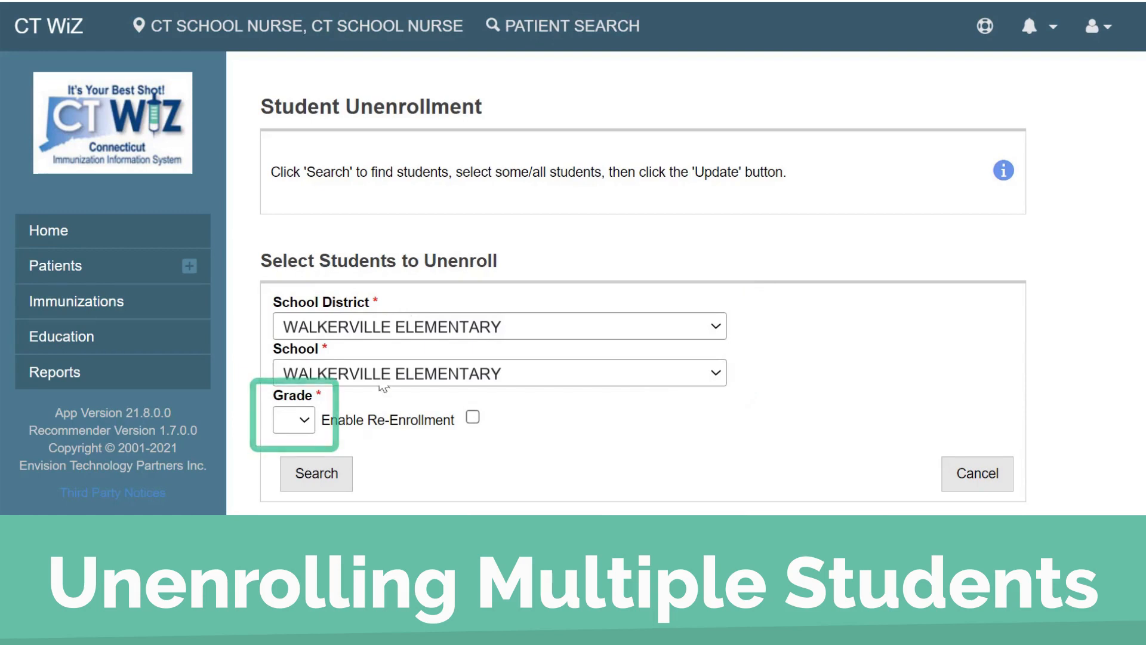
# - Search for grade 12 students to unenroll at the selected school
pyautogui.click(308, 422)
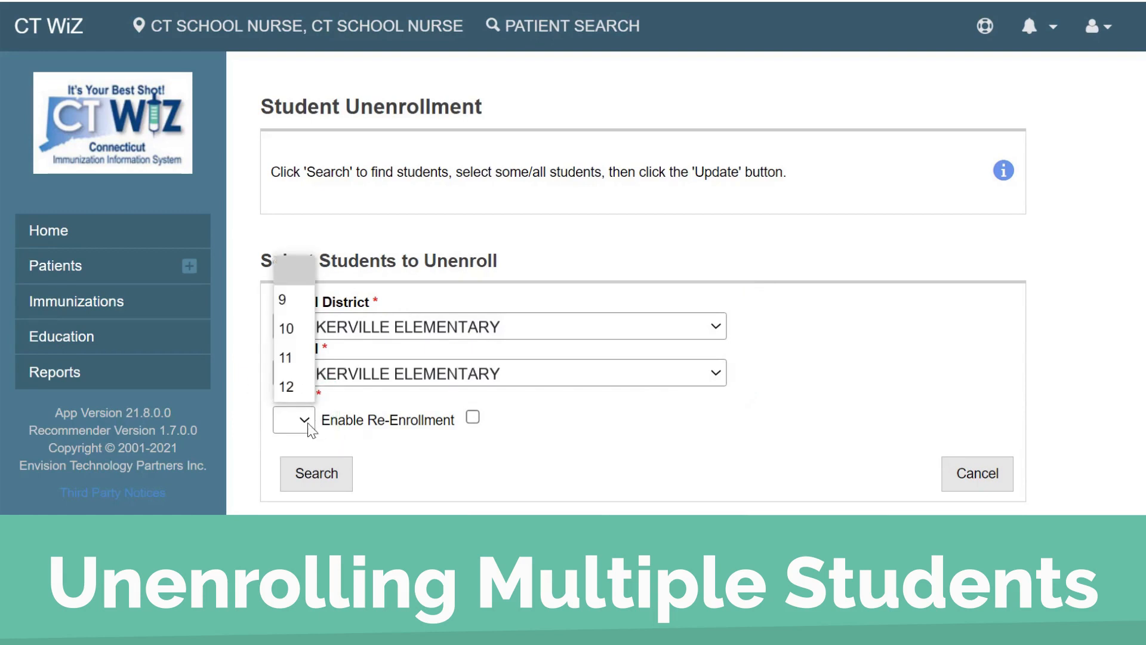
pyautogui.click(294, 388)
pyautogui.click(302, 471)
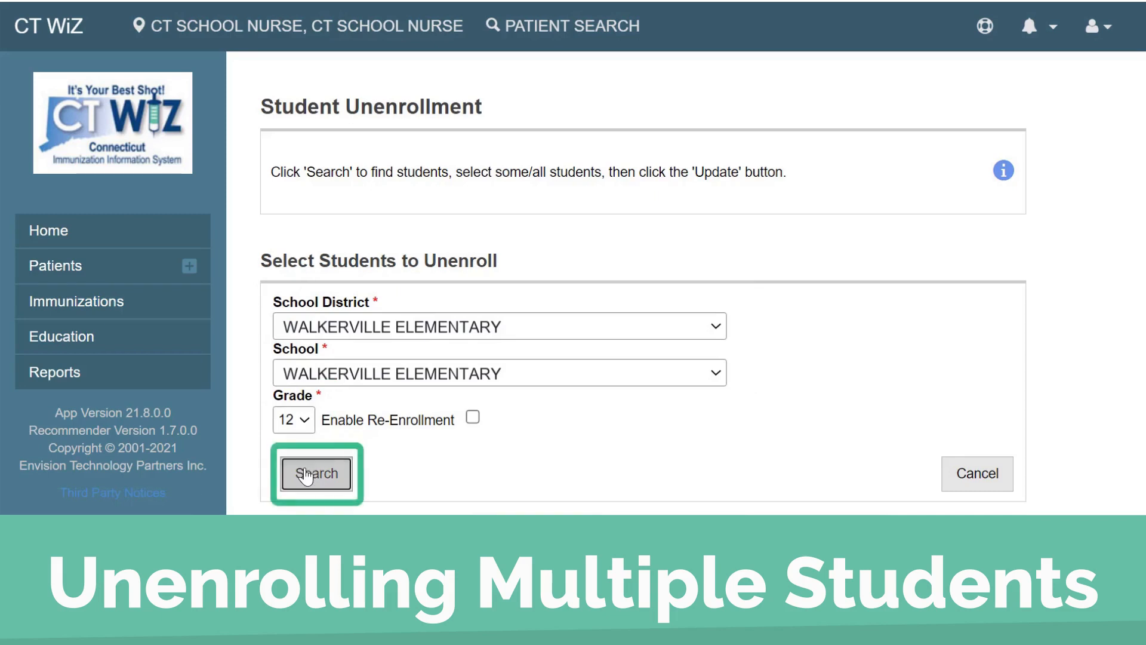
# - Unenroll the selected students with unenrollment date 09/01/2021 and confirm the update
pyautogui.scroll(-3, 265, 417)
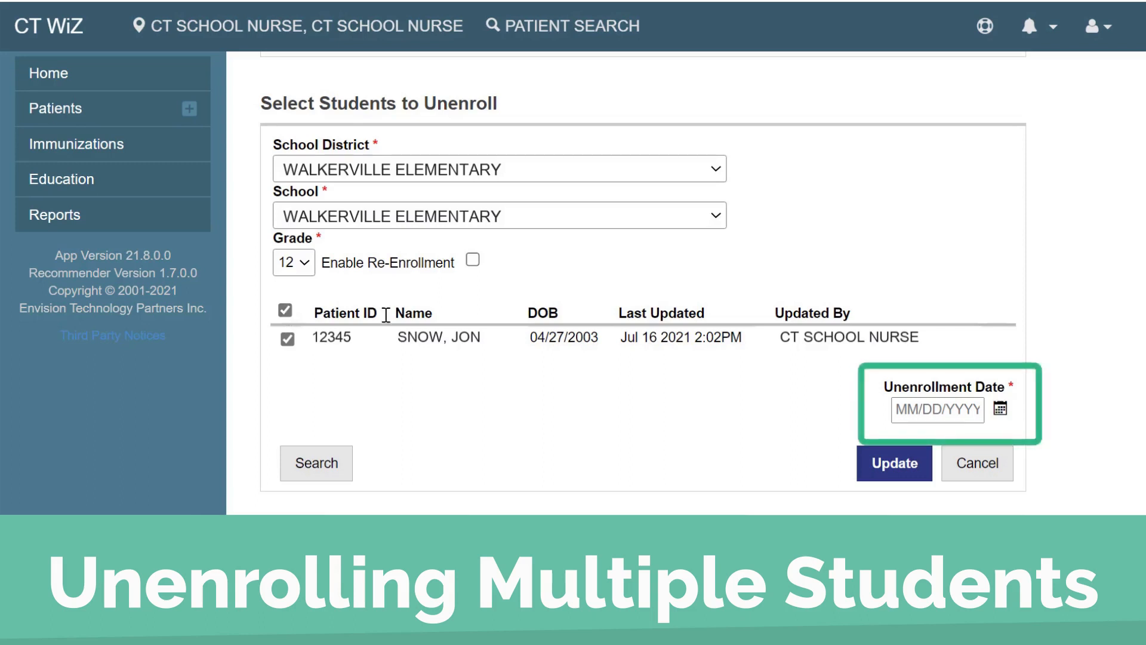
pyautogui.click(907, 411)
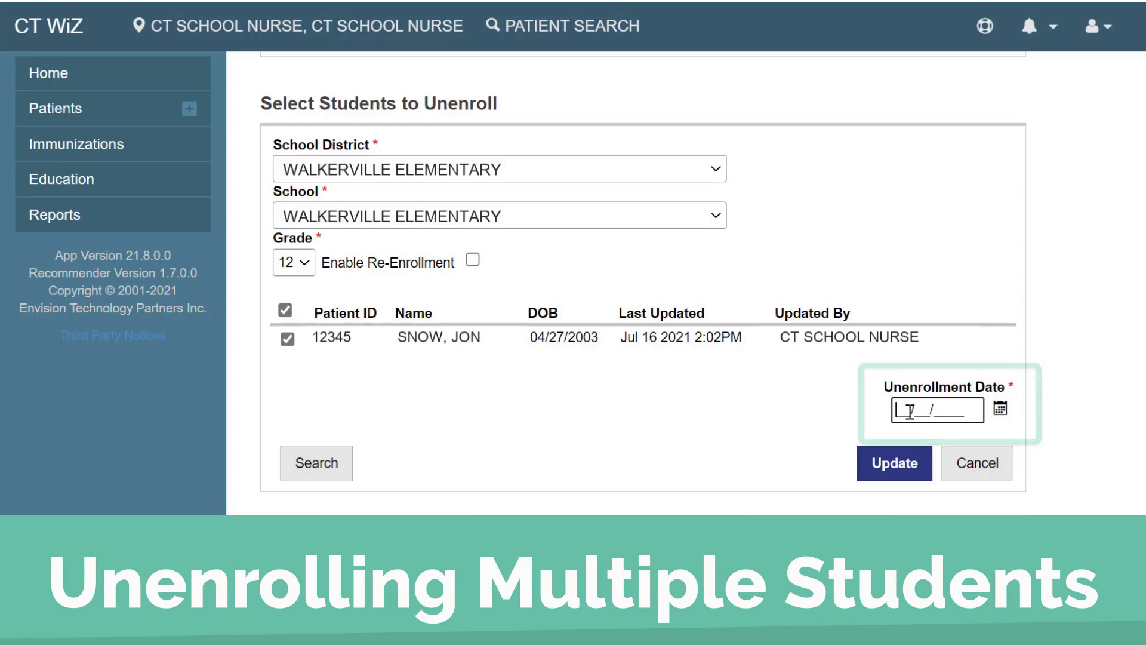
pyautogui.write('09/01/2021')
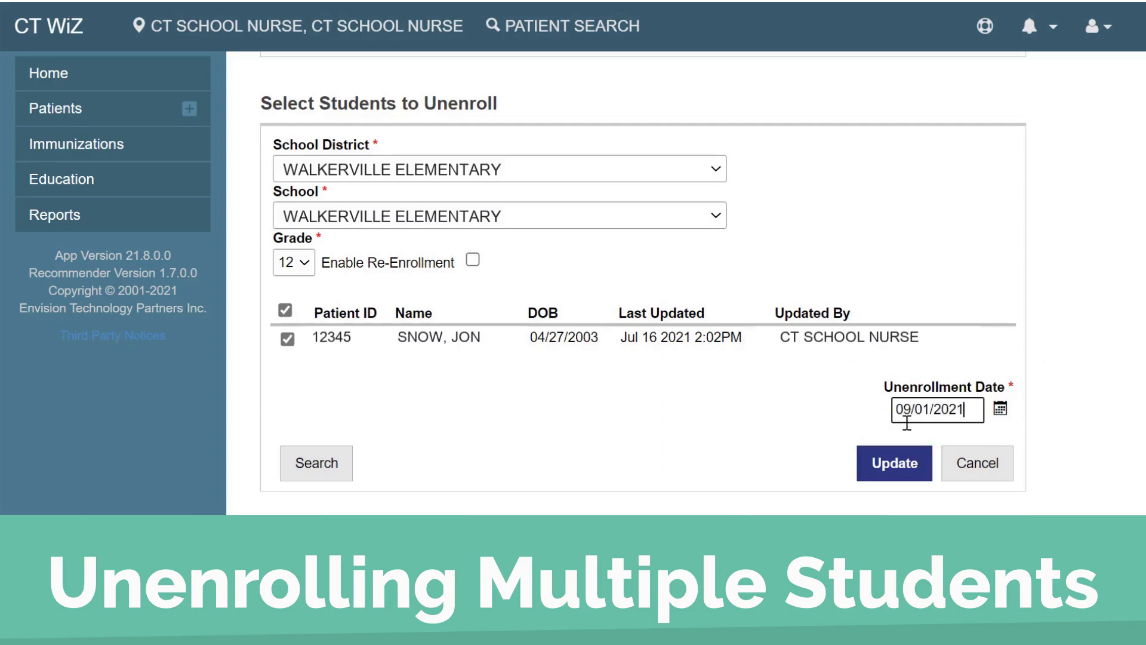
pyautogui.click(917, 481)
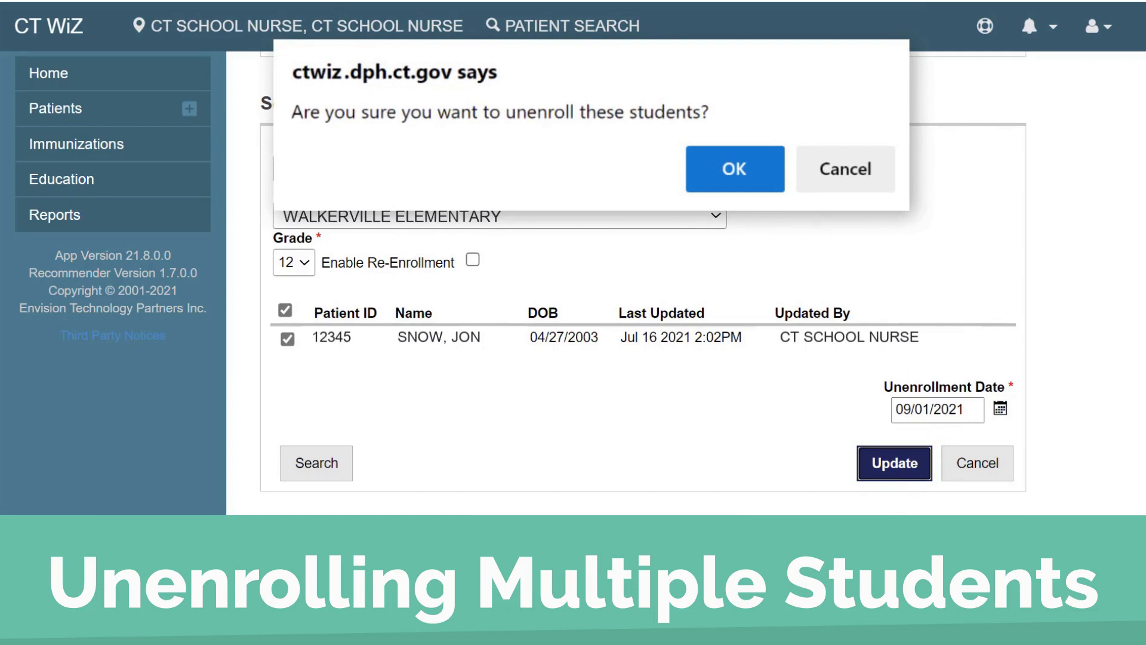
pyautogui.click(735, 169)
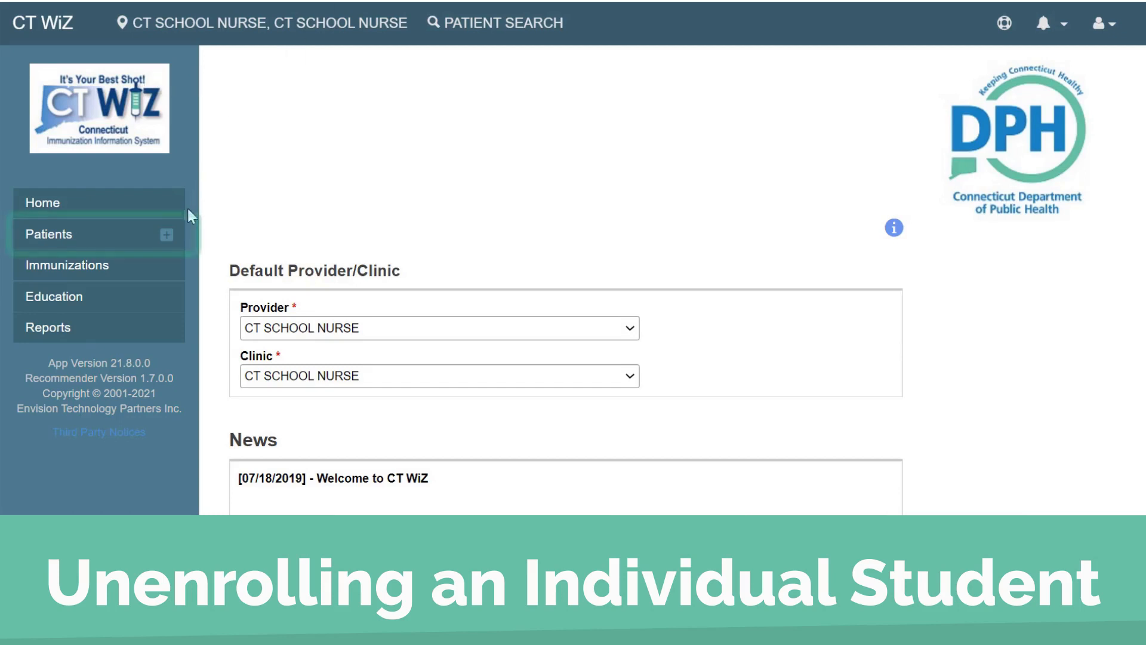
# - Open patient search and search by the student's last name and the first letters of her first name
pyautogui.click(171, 239)
pyautogui.click(138, 261)
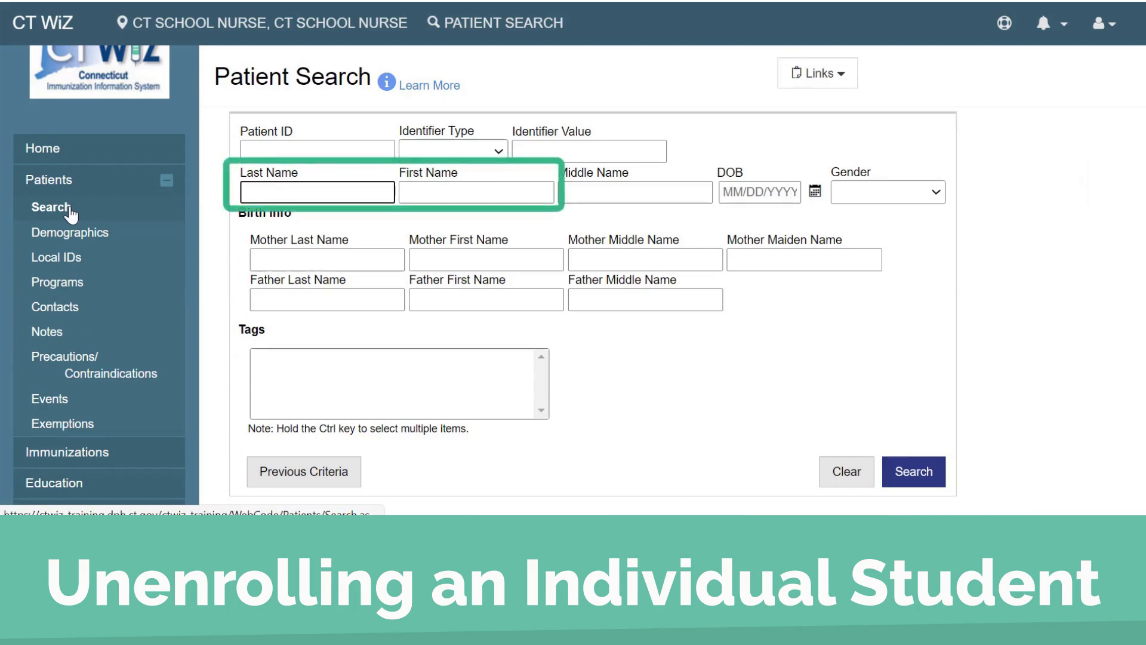
pyautogui.write('FRIZZLE')
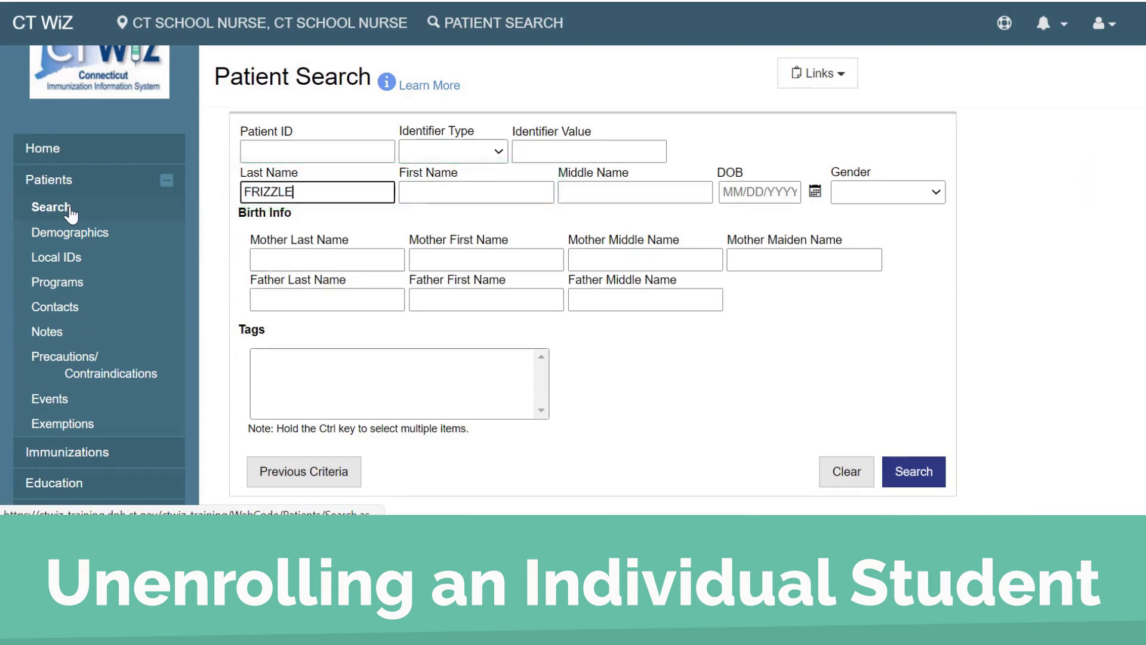
pyautogui.press('Tab')
pyautogui.write('VA')
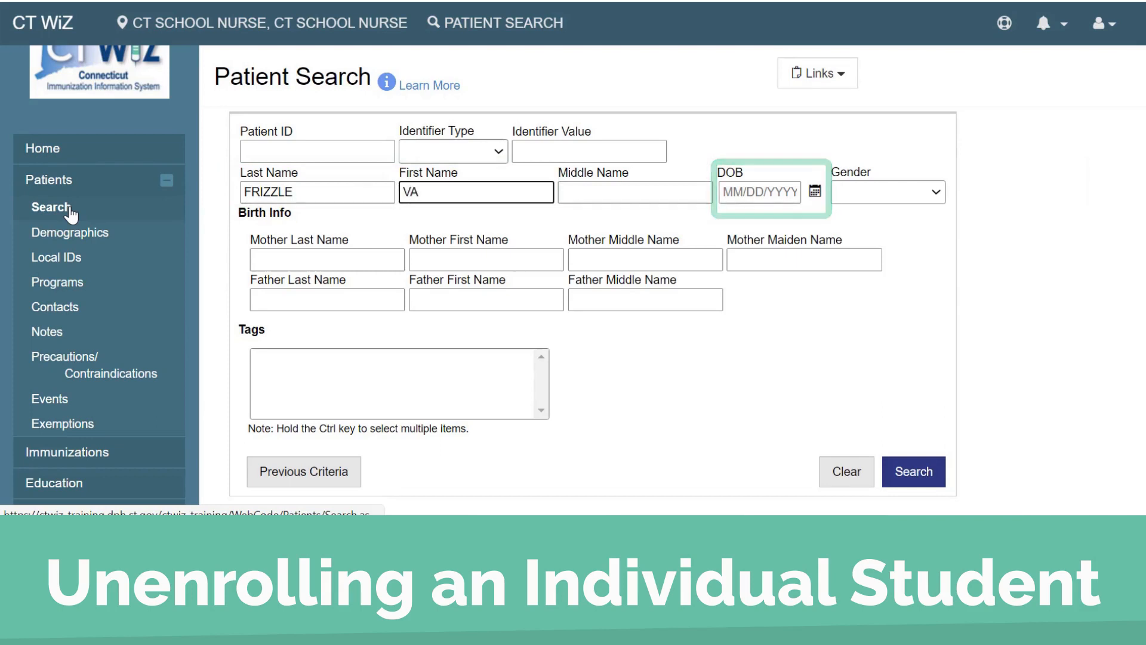
pyautogui.click(915, 481)
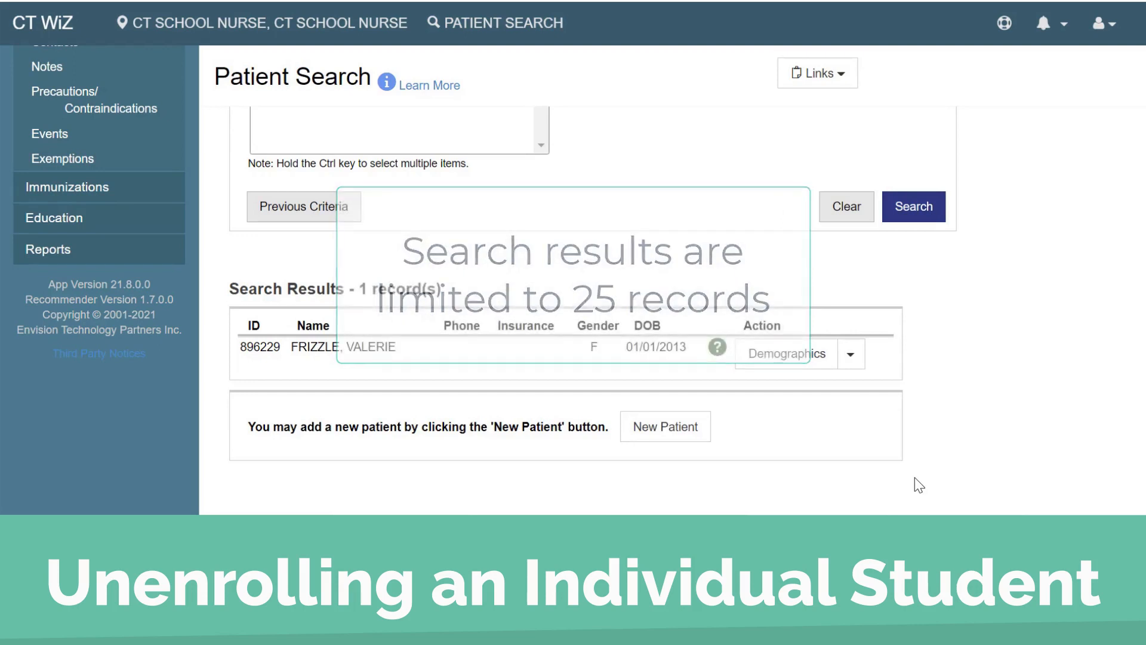
# - Open the found patient's Education record and view her existing school enrollment
pyautogui.click(851, 355)
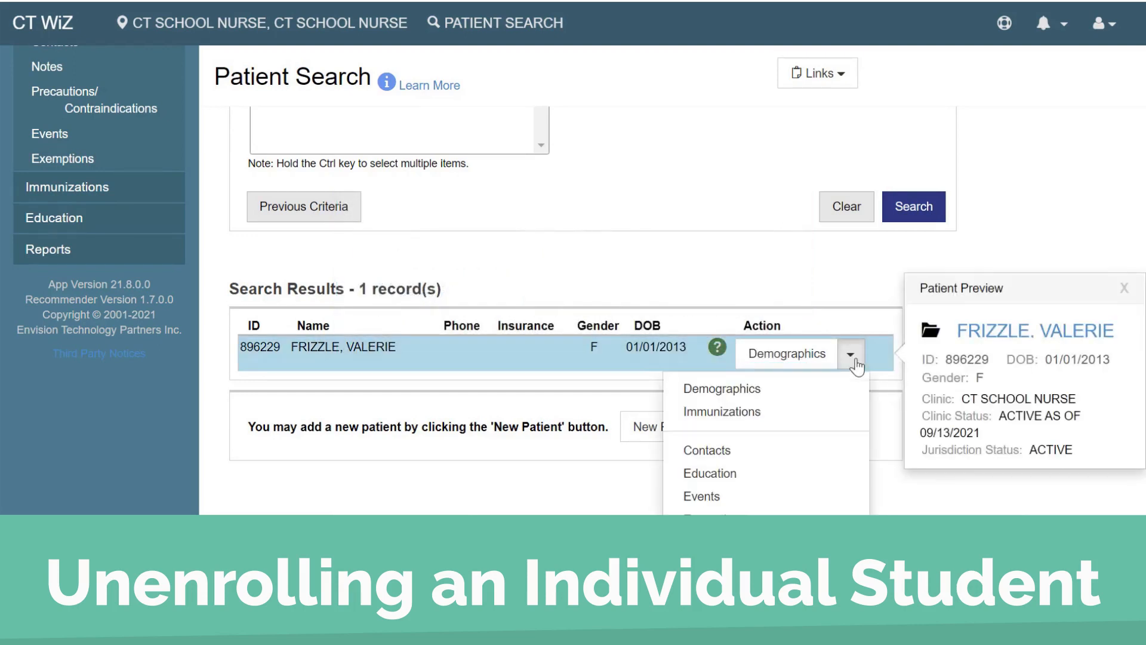
pyautogui.click(821, 478)
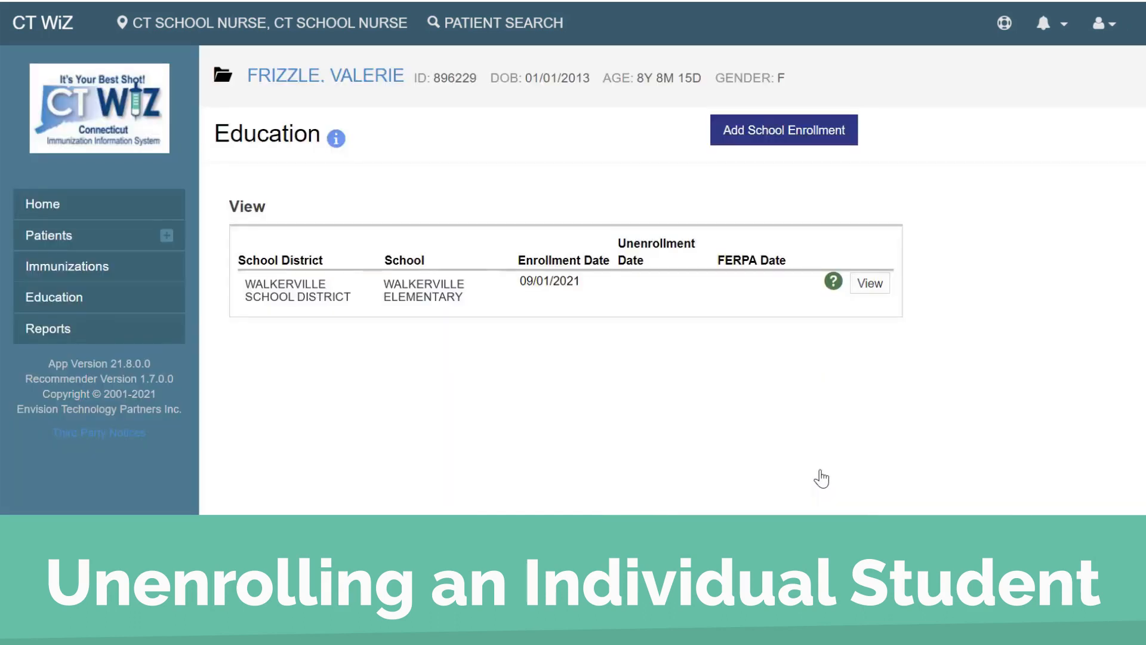
pyautogui.click(875, 290)
# - Set the enrollment's unenrolled date to 09/01/2021 and update the record
pyautogui.click(578, 403)
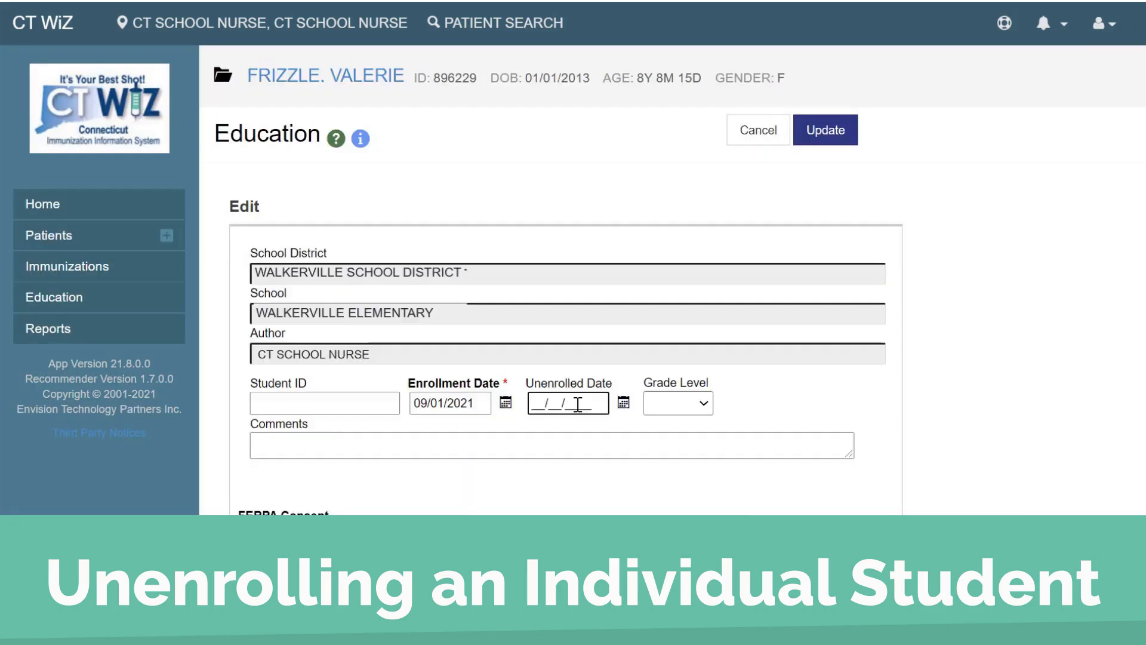
pyautogui.write('09/01/2021')
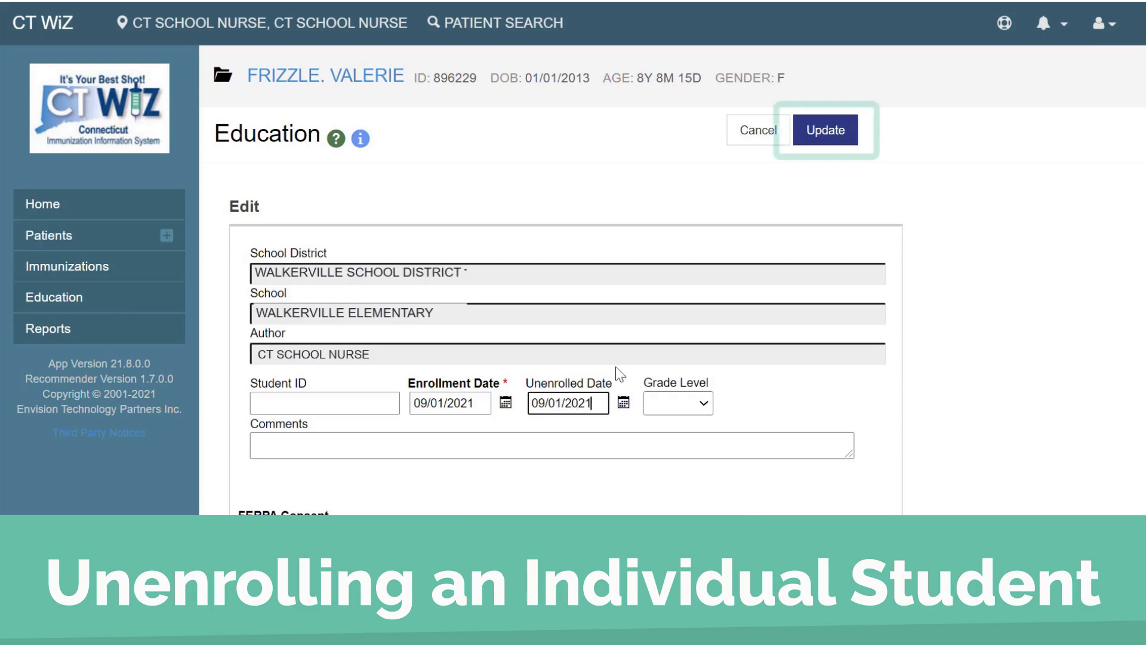
pyautogui.click(818, 135)
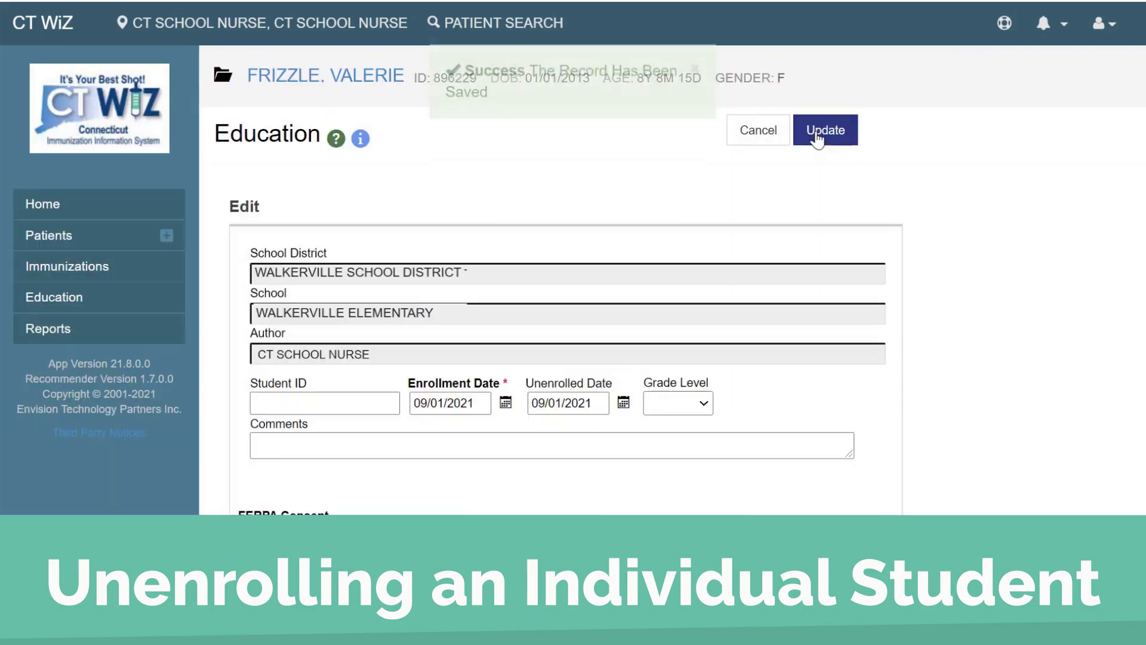